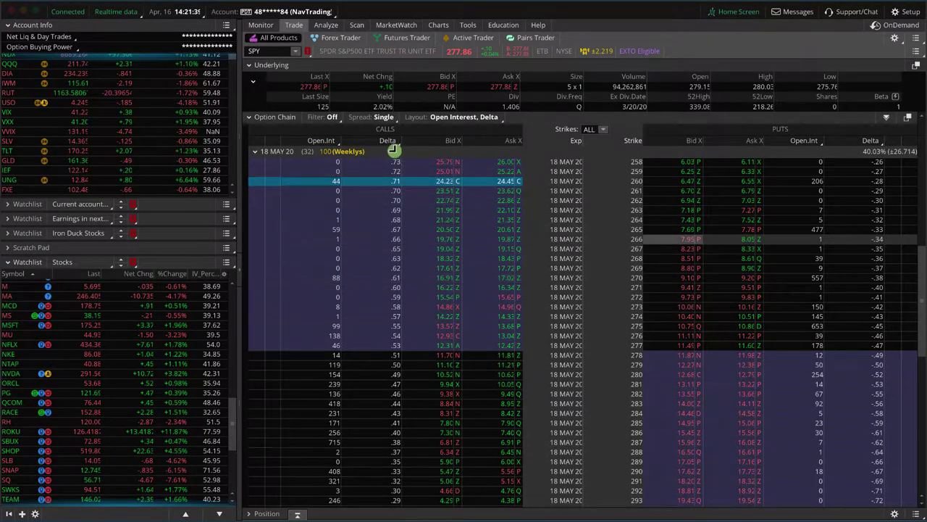
# Step: Examine the call deltas for SPY in the 18 MAY 20 expiration, up to the deepest in-the-money strikes
pyautogui.moveTo(400, 154)
pyautogui.mouseDown()
pyautogui.moveTo(405, 128)
pyautogui.moveTo(410, 151)
pyautogui.mouseUp()
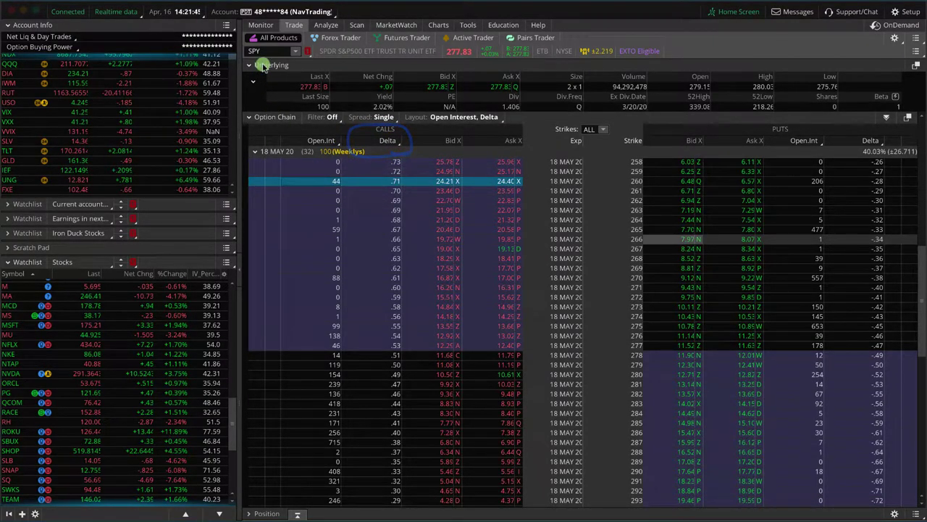
pyautogui.moveTo(277, 35); pyautogui.dragTo(261, 62)
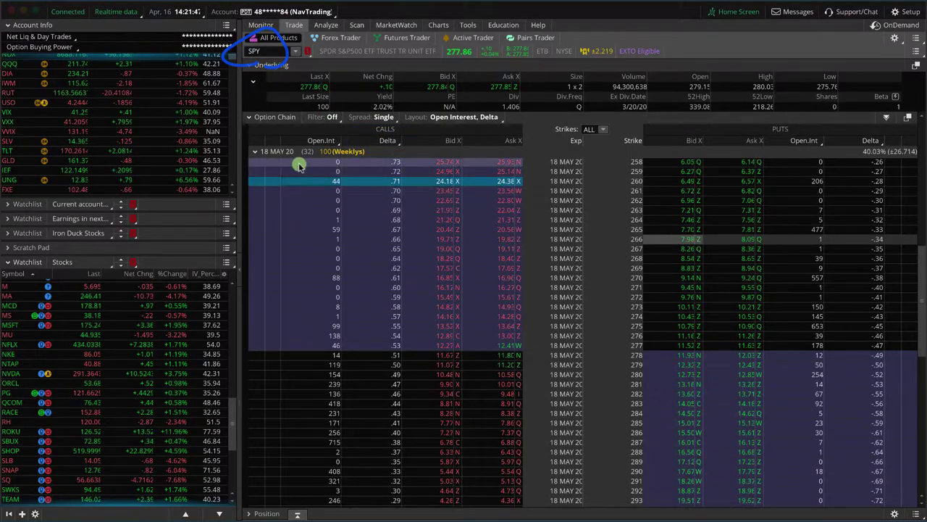
pyautogui.moveTo(282, 164)
pyautogui.mouseDown()
pyautogui.moveTo(327, 161)
pyautogui.moveTo(323, 142)
pyautogui.moveTo(277, 136)
pyautogui.moveTo(269, 160)
pyautogui.mouseUp()
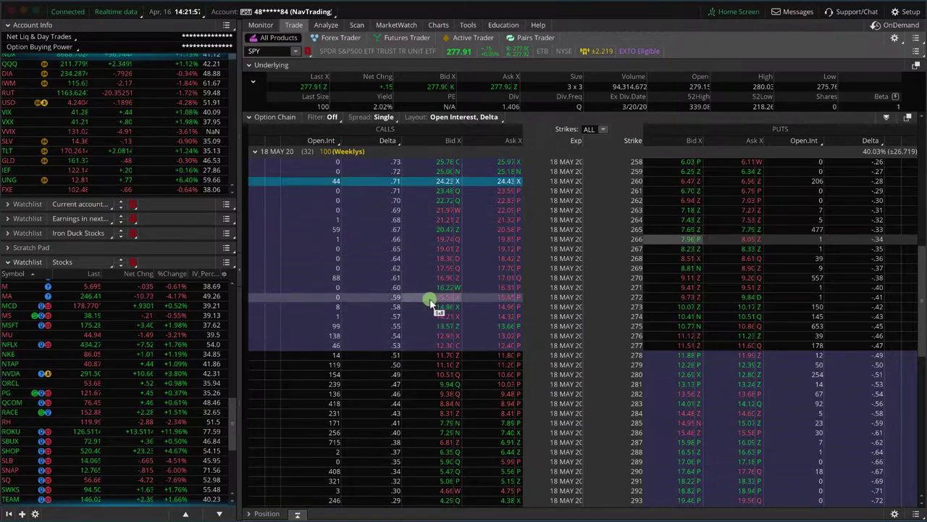
pyautogui.scroll(4, 433, 297)
pyautogui.scroll(6, 433, 295)
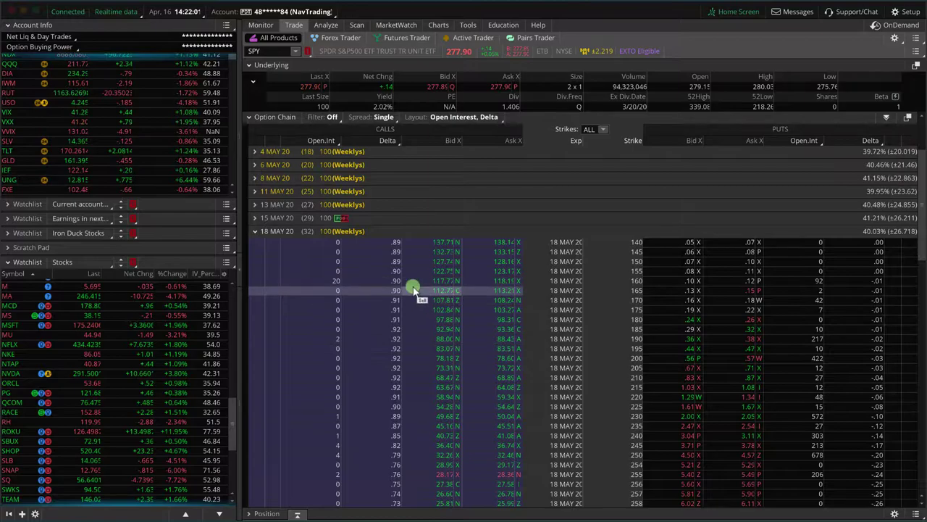
pyautogui.scroll(1, 416, 290)
pyautogui.scroll(-1, 439, 303)
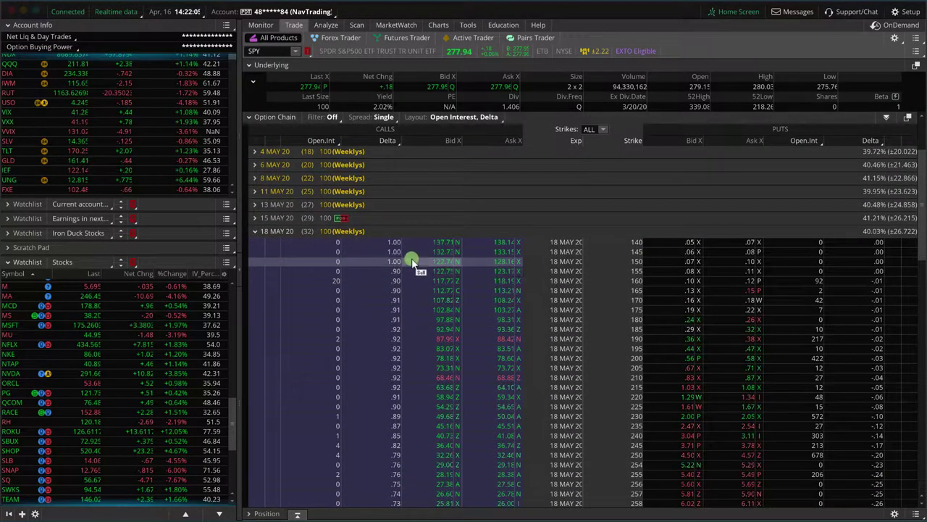
pyautogui.moveTo(395, 249); pyautogui.dragTo(408, 259)
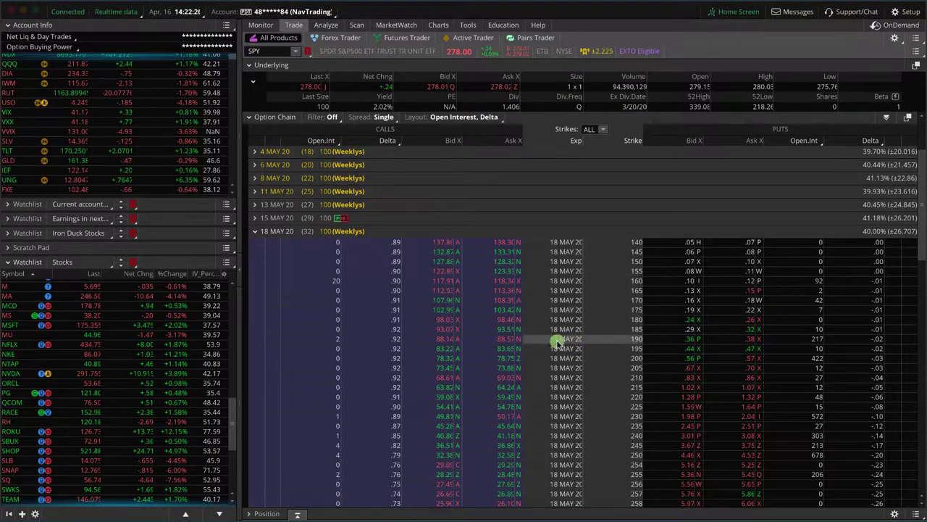
# Step: Compare SPY's last price with the at-the-money 278 strike in the 18 MAY 20 chain and check its call delta
pyautogui.scroll(-1, 534, 345)
pyautogui.scroll(-7, 534, 345)
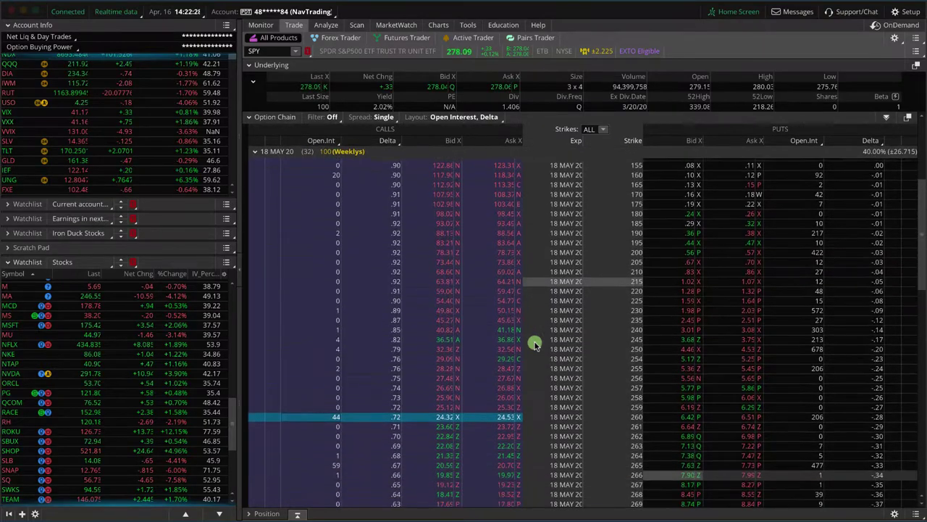
pyautogui.scroll(-2, 418, 333)
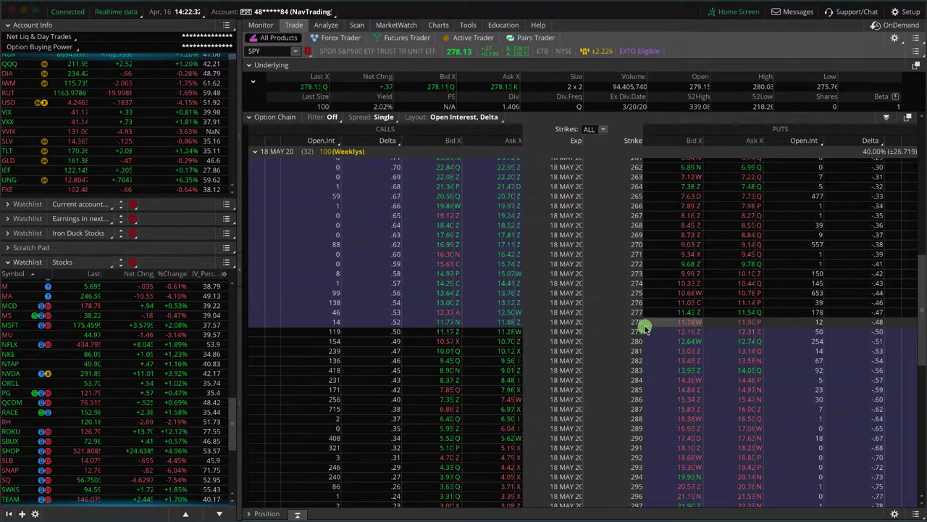
pyautogui.moveTo(319, 102); pyautogui.dragTo(313, 95)
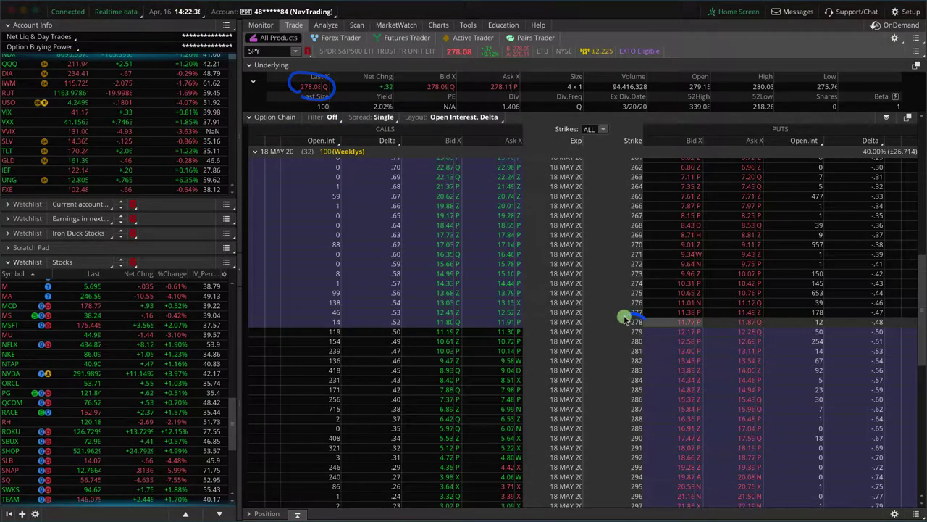
pyautogui.moveTo(625, 319); pyautogui.dragTo(646, 323)
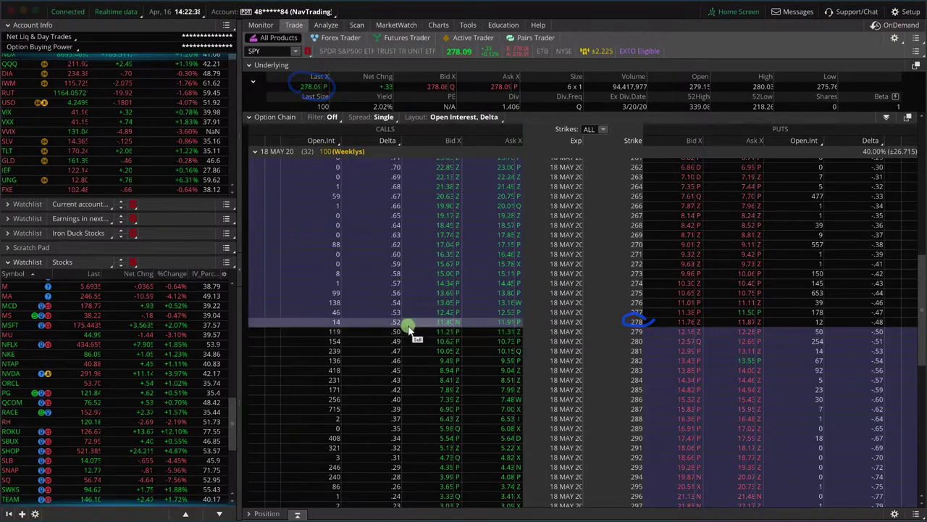
pyautogui.moveTo(382, 330); pyautogui.dragTo(400, 325)
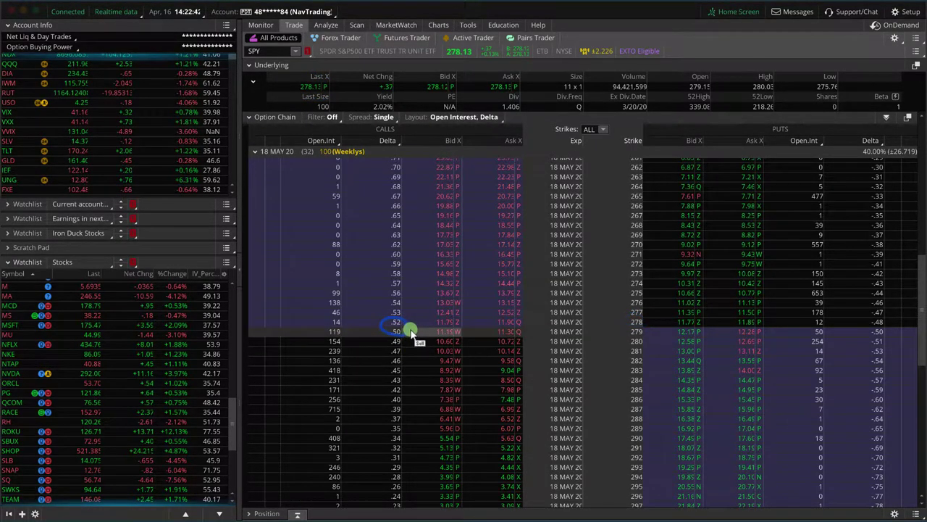
# Step: Examine how call deltas change above and below the 279 strike, and check the delta of the 286 call
pyautogui.moveTo(410, 331); pyautogui.dragTo(424, 249)
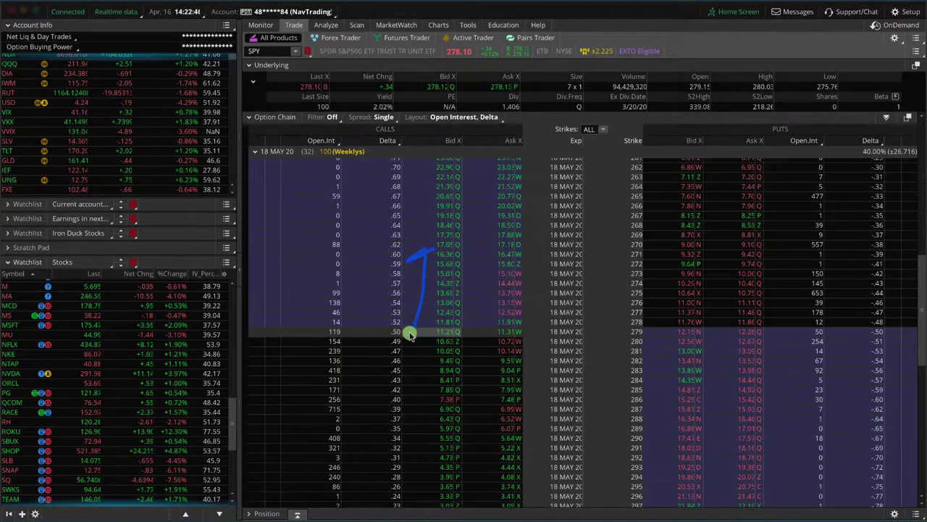
pyautogui.moveTo(410, 333); pyautogui.dragTo(429, 408)
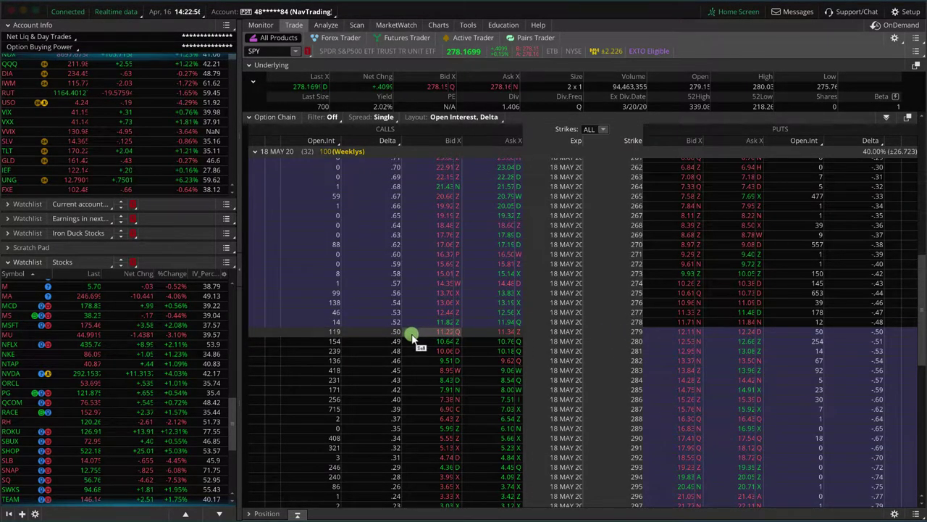
pyautogui.moveTo(411, 335); pyautogui.dragTo(416, 497)
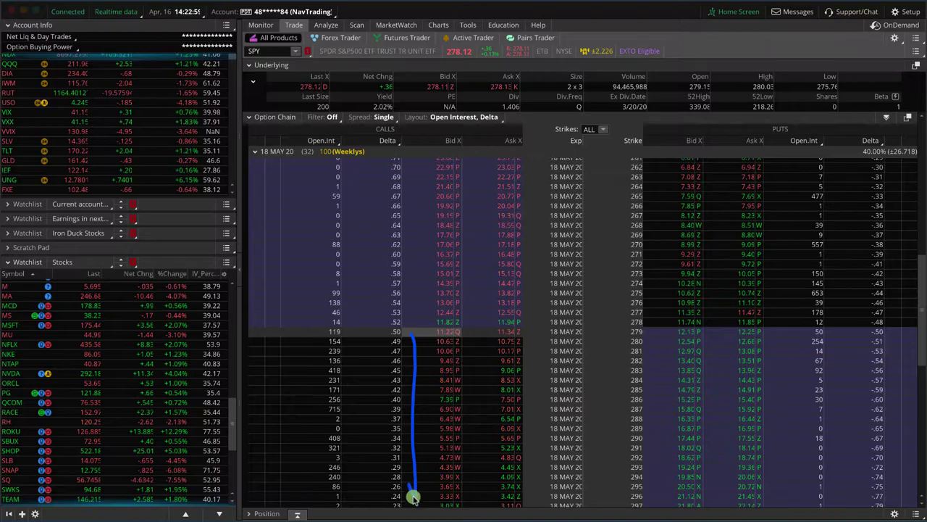
pyautogui.moveTo(408, 325)
pyautogui.mouseDown()
pyautogui.moveTo(421, 314)
pyautogui.moveTo(422, 200)
pyautogui.mouseUp()
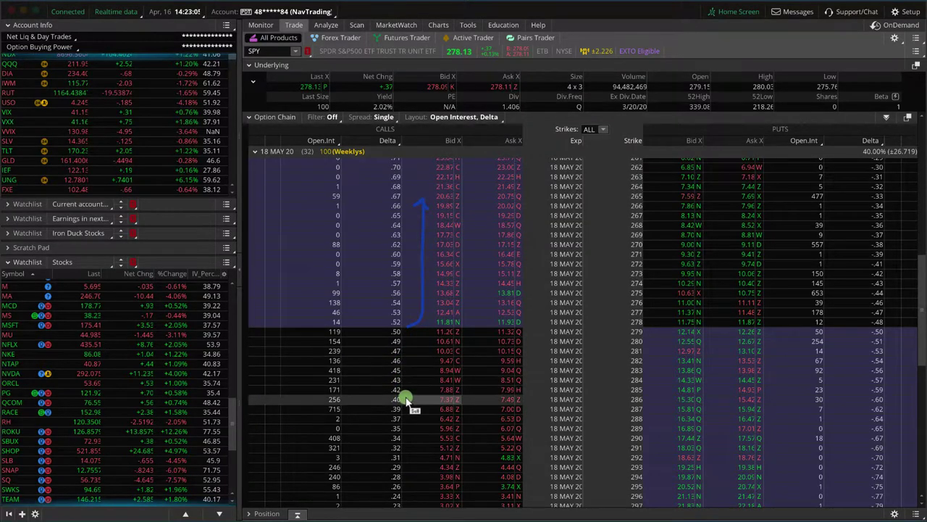
pyautogui.moveTo(399, 397); pyautogui.dragTo(407, 399)
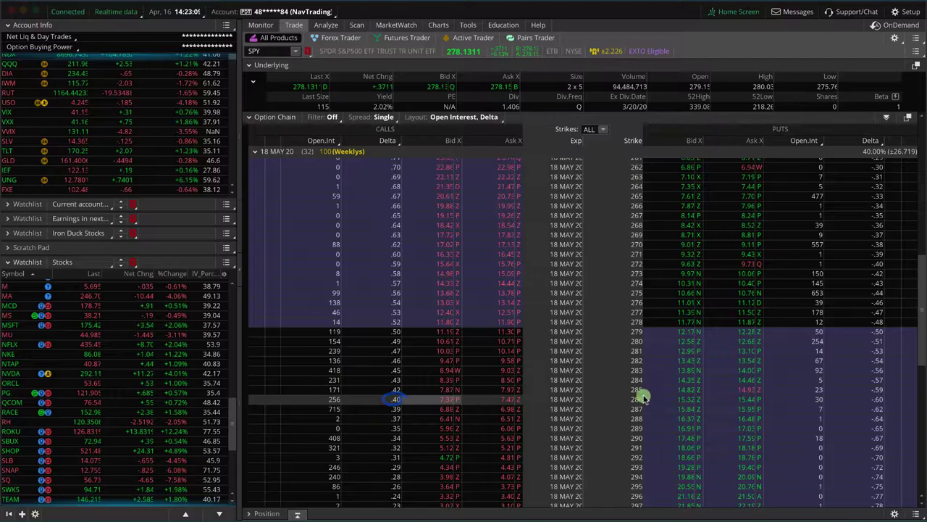
pyautogui.moveTo(642, 395)
pyautogui.mouseDown()
pyautogui.moveTo(628, 406)
pyautogui.moveTo(643, 395)
pyautogui.mouseUp()
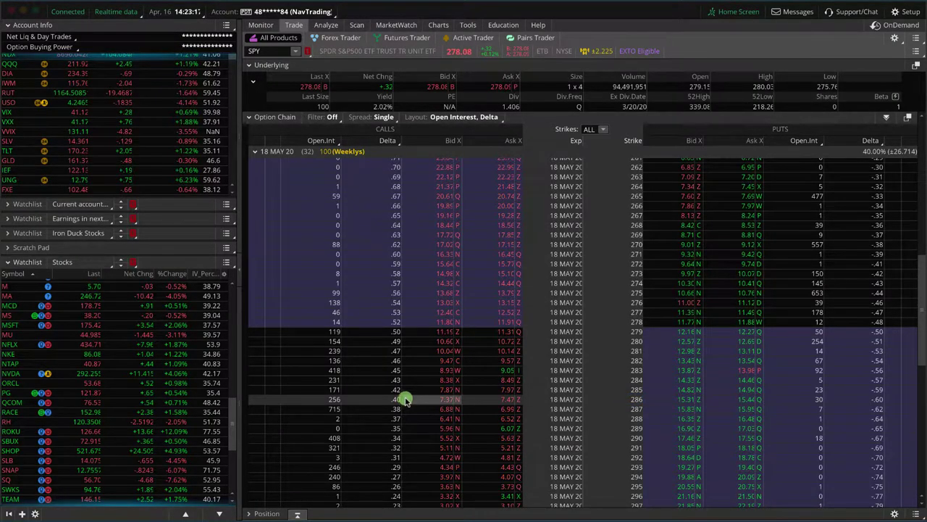
pyautogui.moveTo(410, 395); pyautogui.dragTo(424, 290)
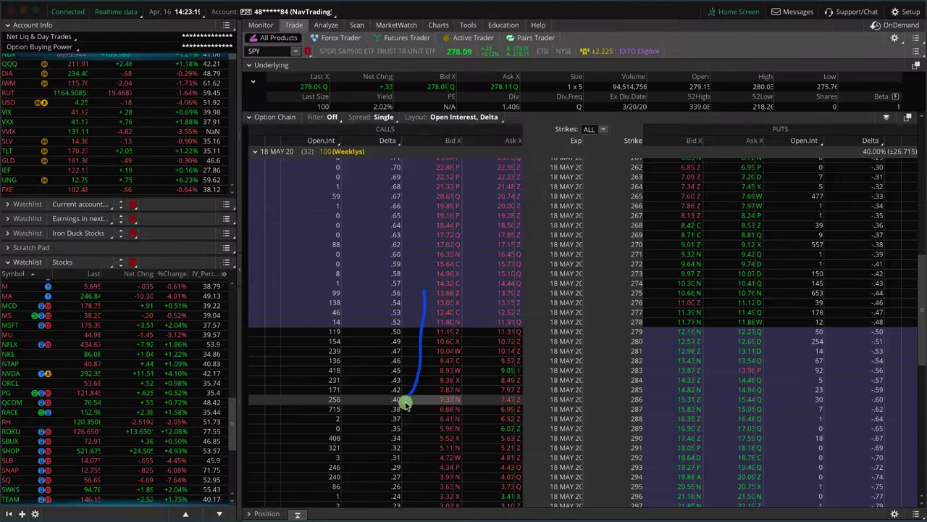
pyautogui.moveTo(406, 403)
pyautogui.mouseDown()
pyautogui.moveTo(428, 488)
pyautogui.moveTo(435, 484)
pyautogui.mouseUp()
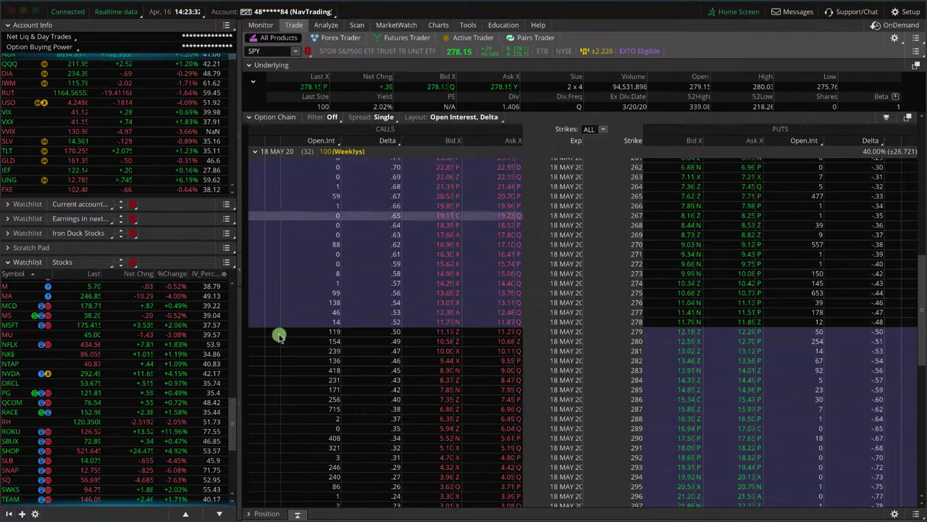
# Step: Expand the SPY positions list, then open the SPY risk profile and examine the available option pricing models
pyautogui.click(248, 513)
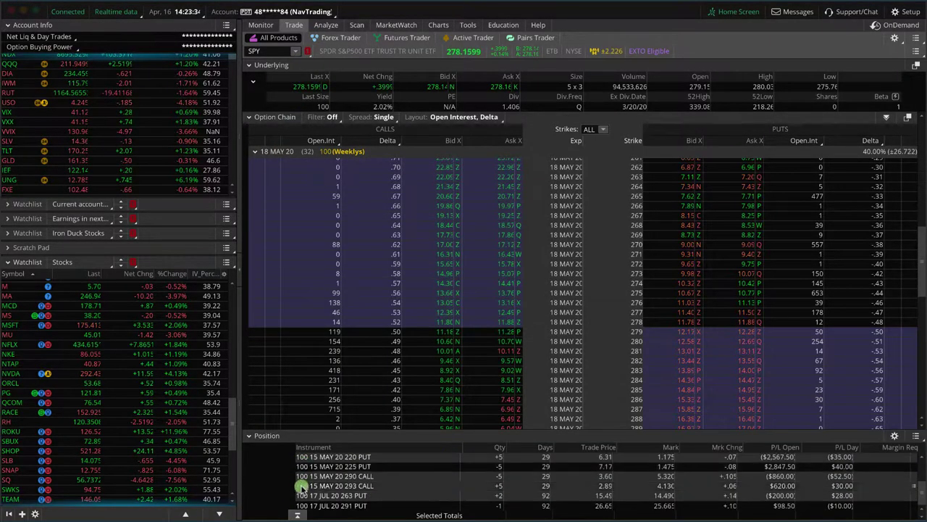
pyautogui.moveTo(299, 513); pyautogui.dragTo(300, 411)
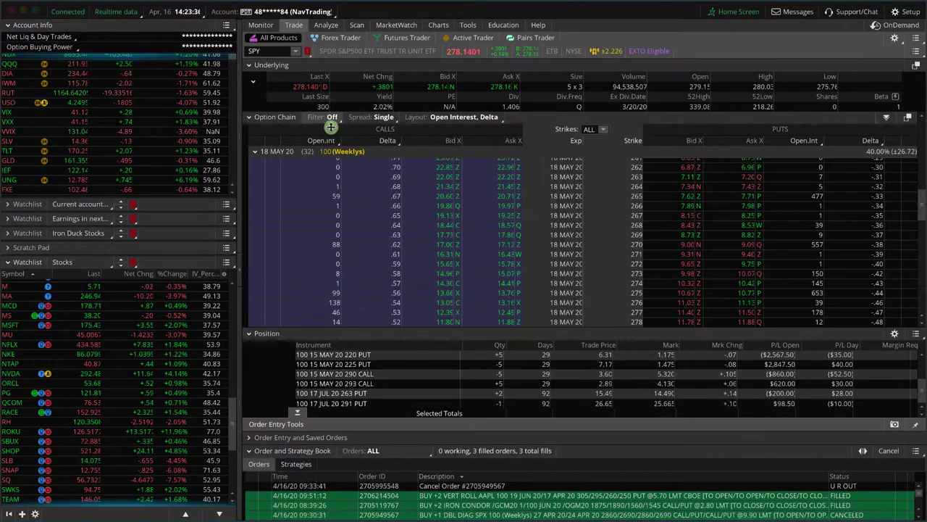
pyautogui.click(327, 25)
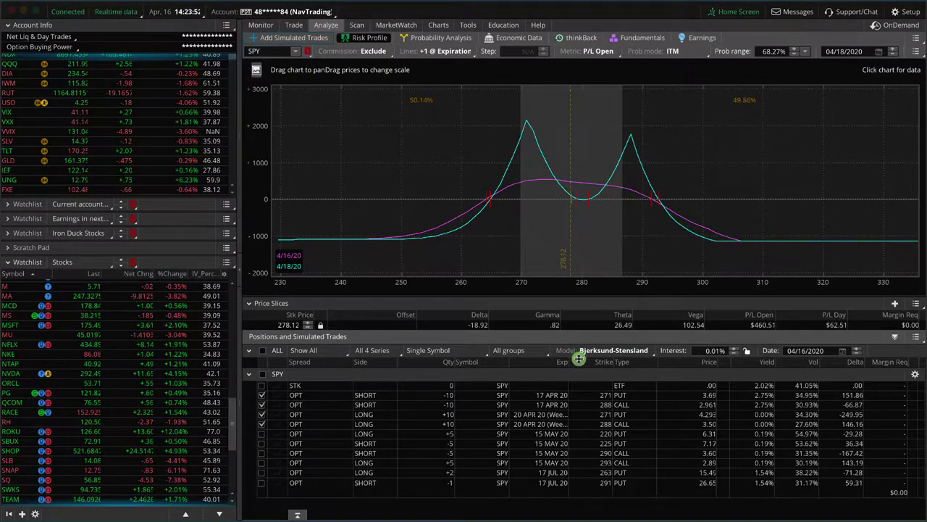
pyautogui.click(581, 352)
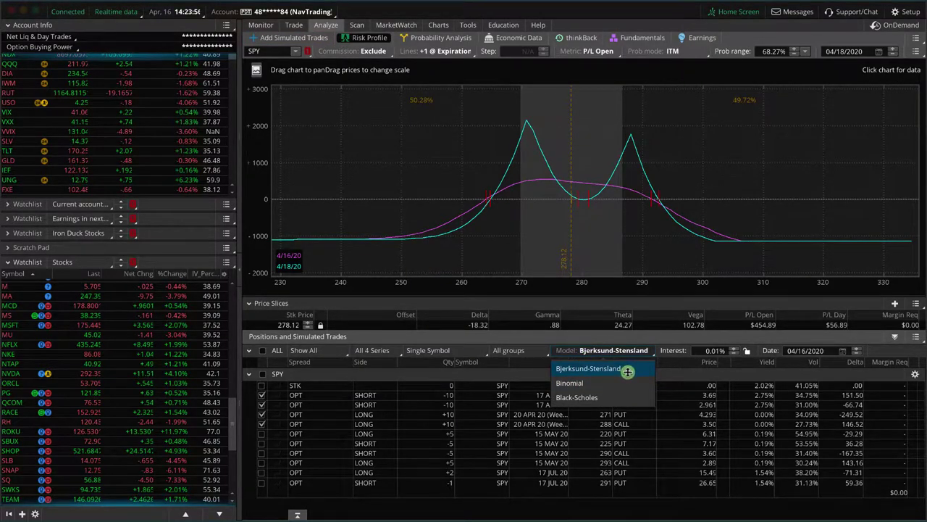
pyautogui.moveTo(650, 365)
pyautogui.mouseDown()
pyautogui.moveTo(572, 353)
pyautogui.moveTo(549, 383)
pyautogui.moveTo(641, 369)
pyautogui.mouseUp()
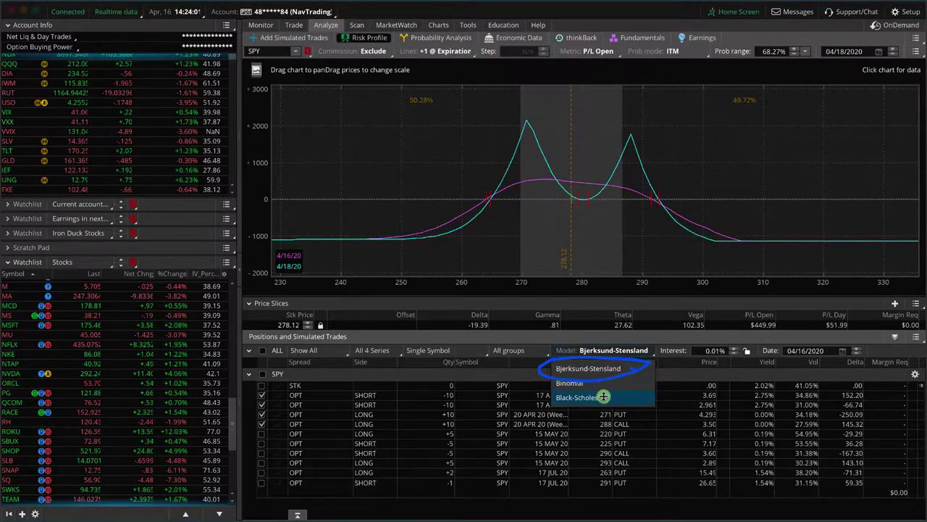
pyautogui.moveTo(606, 394)
pyautogui.mouseDown()
pyautogui.moveTo(566, 387)
pyautogui.moveTo(579, 410)
pyautogui.moveTo(603, 399)
pyautogui.mouseUp()
pyautogui.click(633, 375)
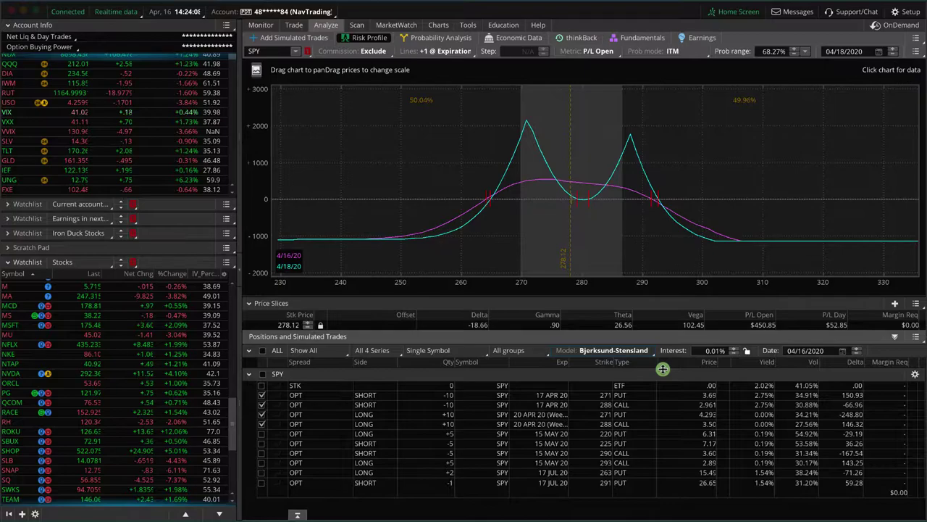
# Step: Return to the SPY option chain and collapse the positions list to show the strikes around 278
pyautogui.click(294, 25)
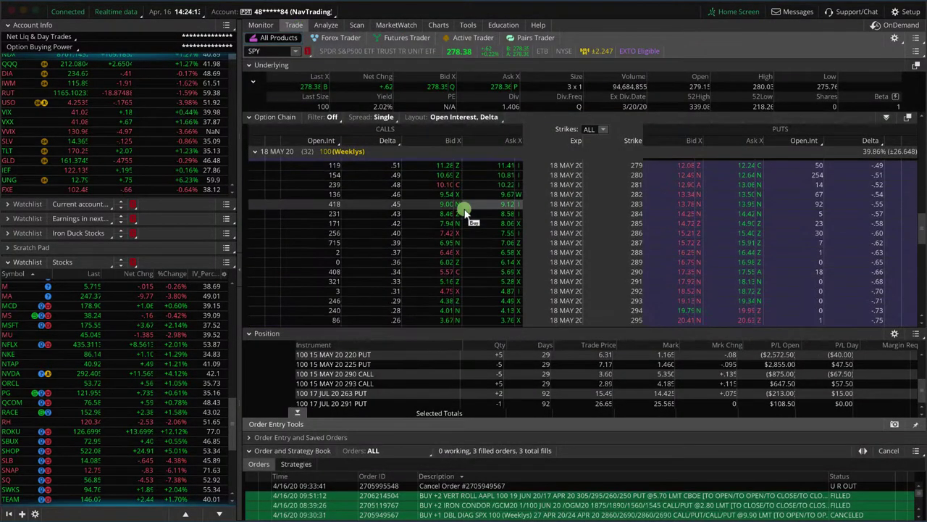
pyautogui.scroll(1, 463, 209)
pyautogui.click(247, 333)
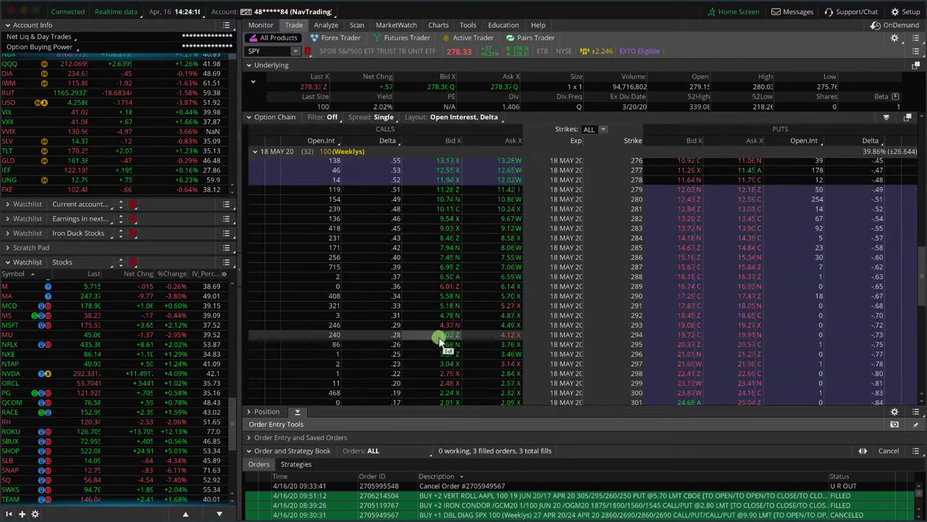
pyautogui.scroll(3, 440, 336)
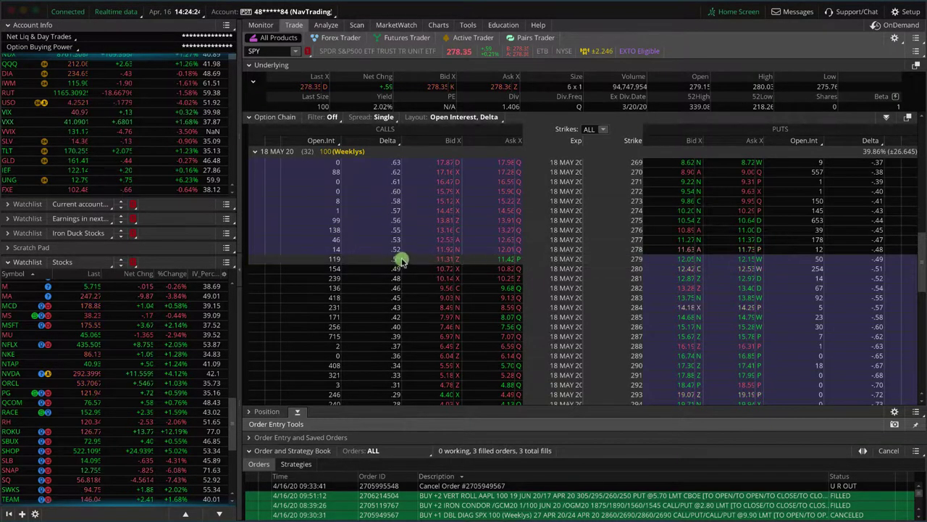
# Step: Examine the call deltas on both sides of the 279 strike and the expected move of the 18 MAY 20 expiration
pyautogui.moveTo(404, 259); pyautogui.dragTo(420, 191)
pyautogui.moveTo(406, 258)
pyautogui.mouseDown()
pyautogui.moveTo(429, 371)
pyautogui.moveTo(449, 347)
pyautogui.mouseUp()
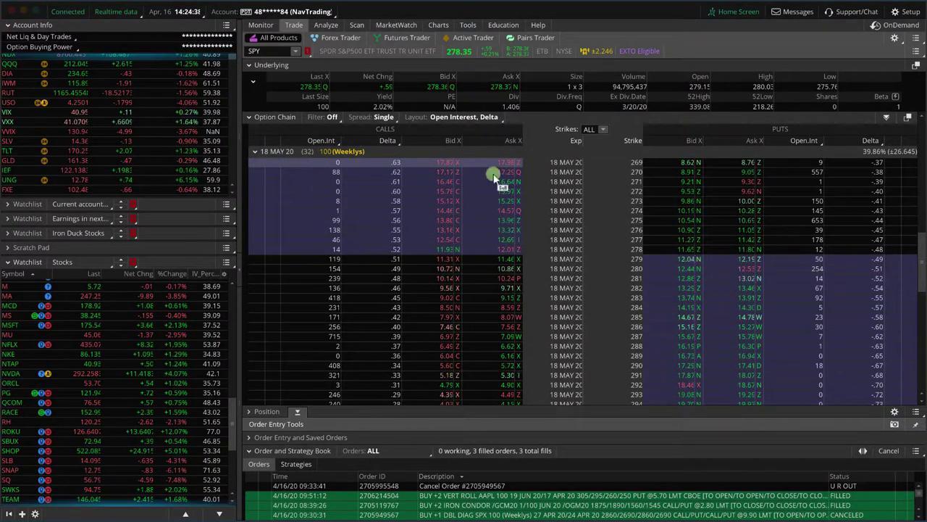
pyautogui.moveTo(885, 162)
pyautogui.mouseDown()
pyautogui.moveTo(912, 159)
pyautogui.moveTo(922, 146)
pyautogui.moveTo(898, 140)
pyautogui.moveTo(886, 161)
pyautogui.mouseUp()
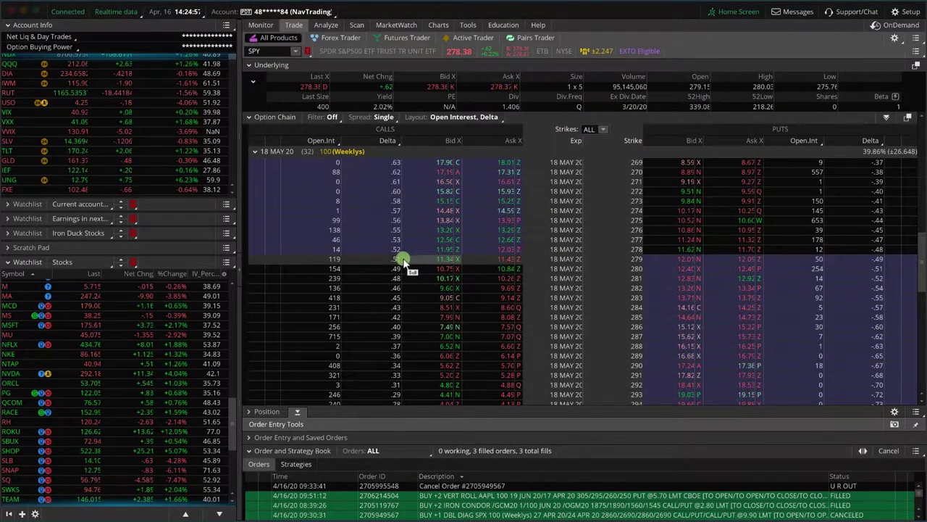
# Step: Create a buy Straddle order at the 279 strike of the 18 MAY 20 SPY expiration
pyautogui.rightClick(498, 262)
pyautogui.moveTo(632, 271)
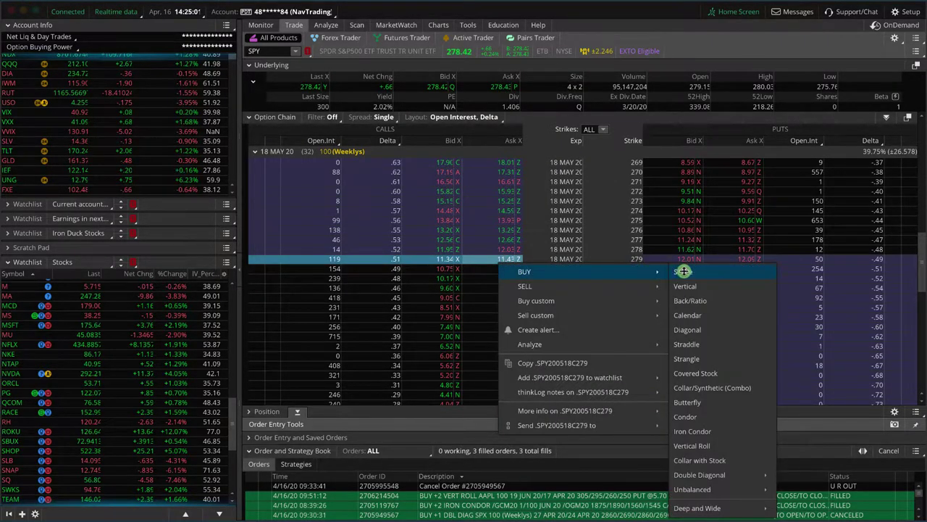
pyautogui.click(688, 345)
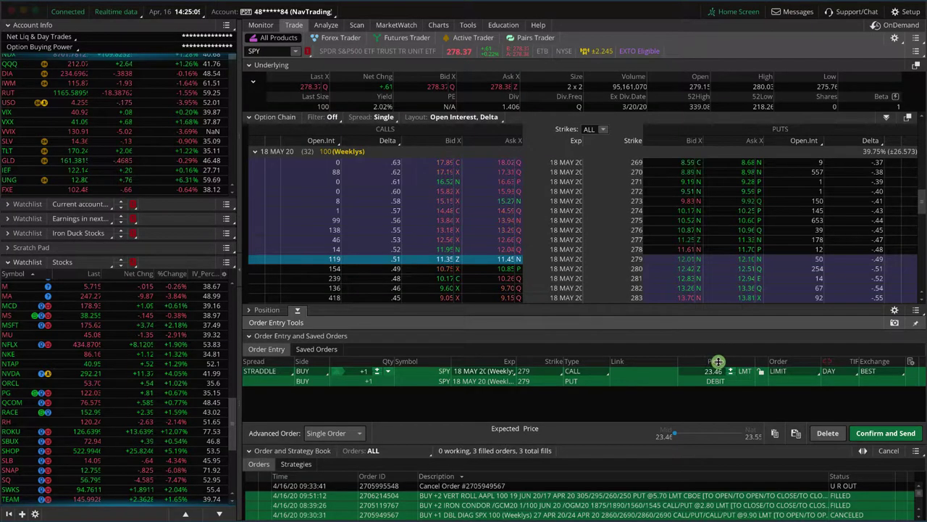
# Step: Compare the straddle order's debit price with the expected move shown for the 18 MAY 20 expiration
pyautogui.moveTo(723, 360)
pyautogui.mouseDown()
pyautogui.moveTo(699, 358)
pyautogui.moveTo(696, 384)
pyautogui.moveTo(725, 372)
pyautogui.mouseUp()
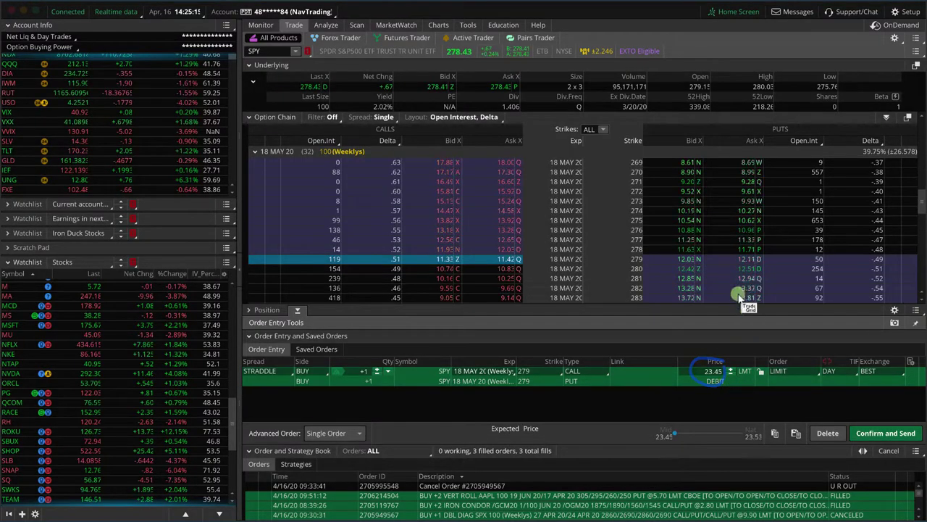
pyautogui.scroll(-3, 735, 279)
pyautogui.moveTo(885, 163)
pyautogui.mouseDown()
pyautogui.moveTo(915, 143)
pyautogui.moveTo(898, 165)
pyautogui.mouseUp()
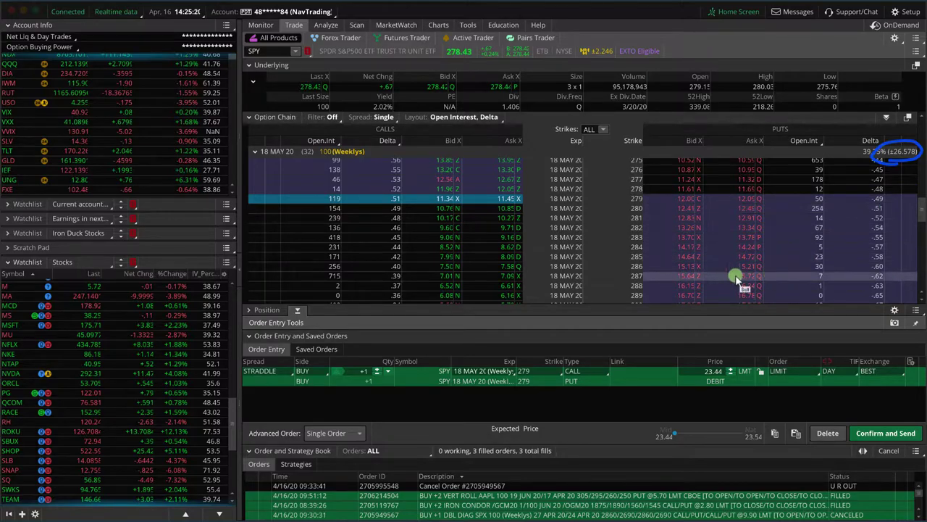
pyautogui.scroll(1, 652, 276)
pyautogui.scroll(1, 652, 275)
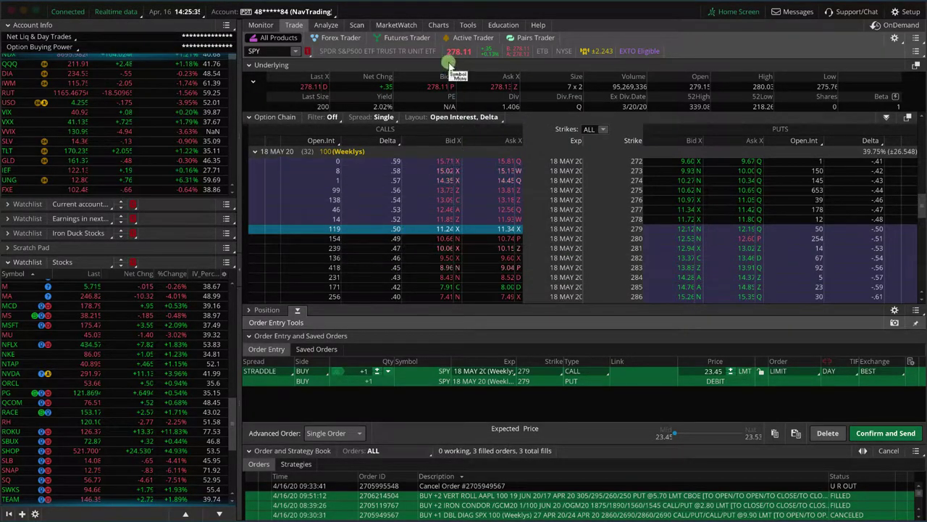
# Step: Open the price charts and display the /ES[M20] futures from the watchlist on the 3-month daily chart
pyautogui.click(438, 24)
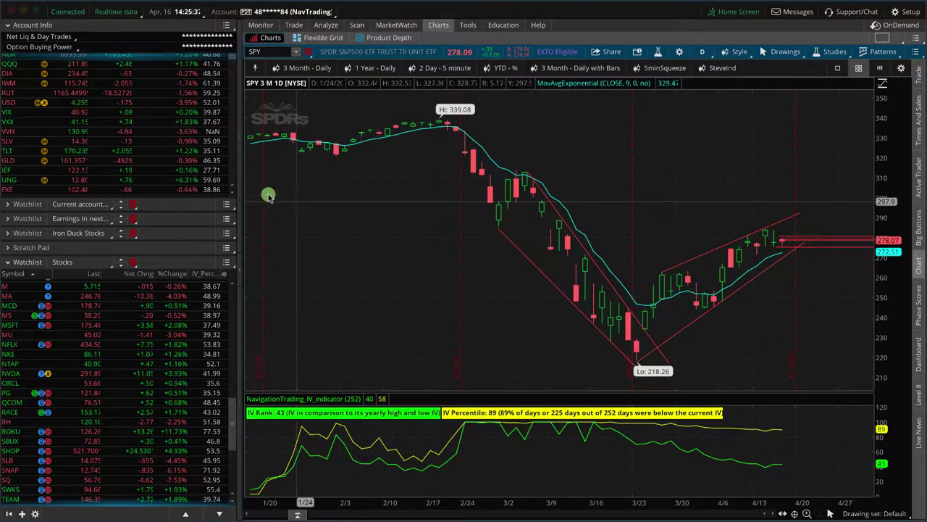
pyautogui.scroll(-3, 148, 174)
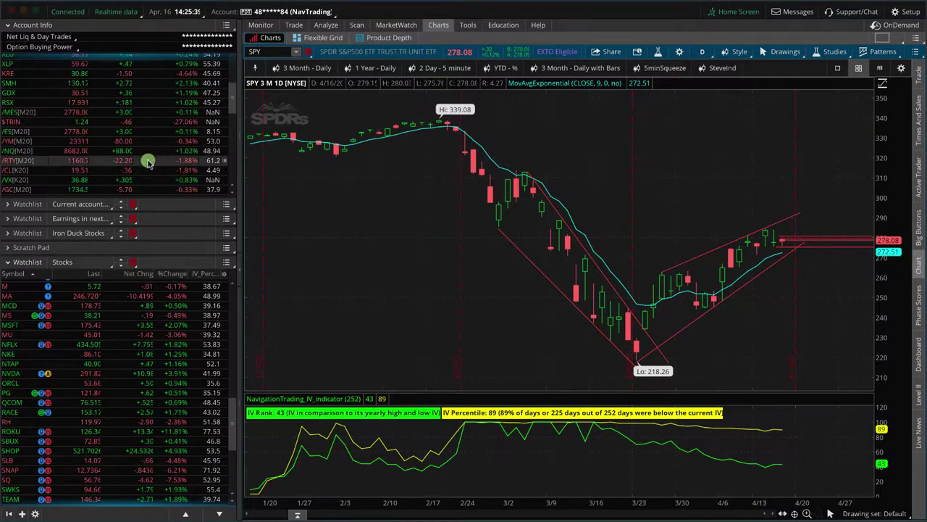
pyautogui.click(143, 112)
pyautogui.click(141, 132)
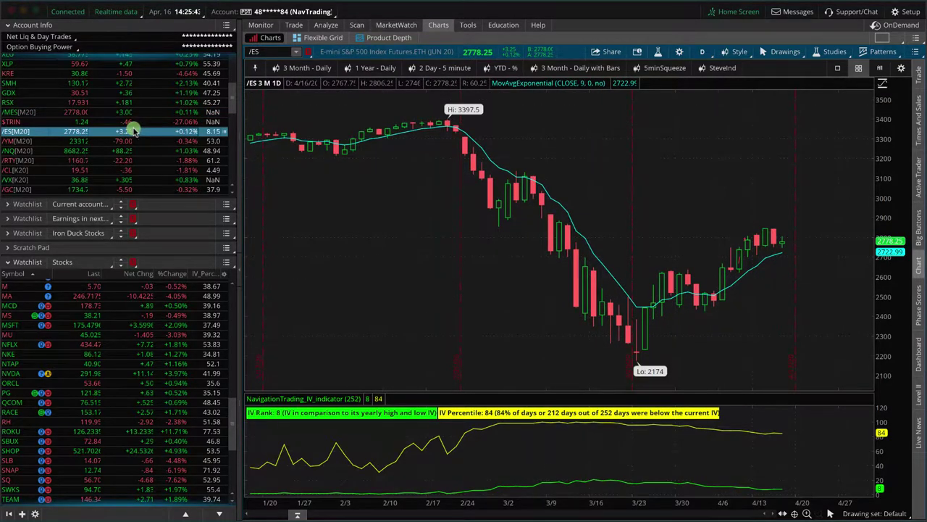
pyautogui.moveTo(143, 128); pyautogui.dragTo(140, 136)
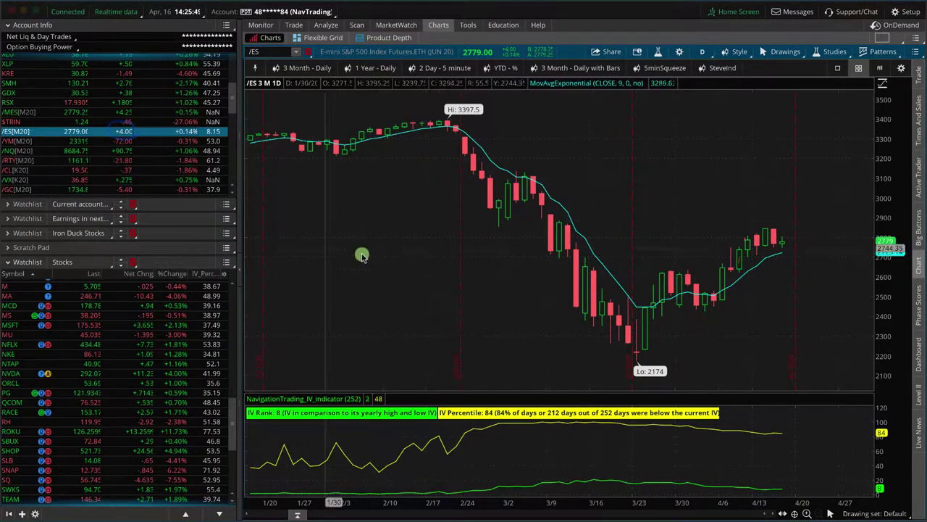
# Step: Switch the /ES chart to the 2-day 5-minute view and examine the intraday price swings of the latest session
pyautogui.click(437, 68)
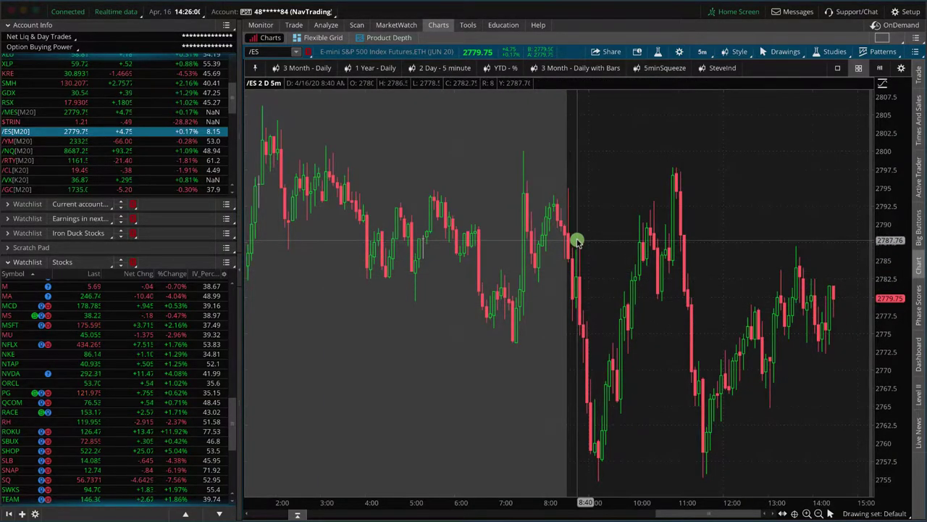
pyautogui.scroll(5, 590, 335)
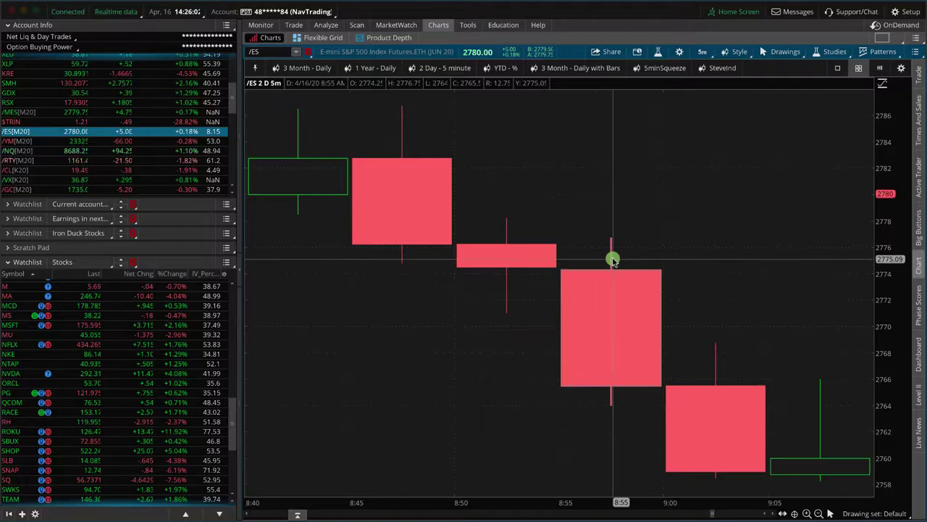
pyautogui.scroll(-10, 696, 262)
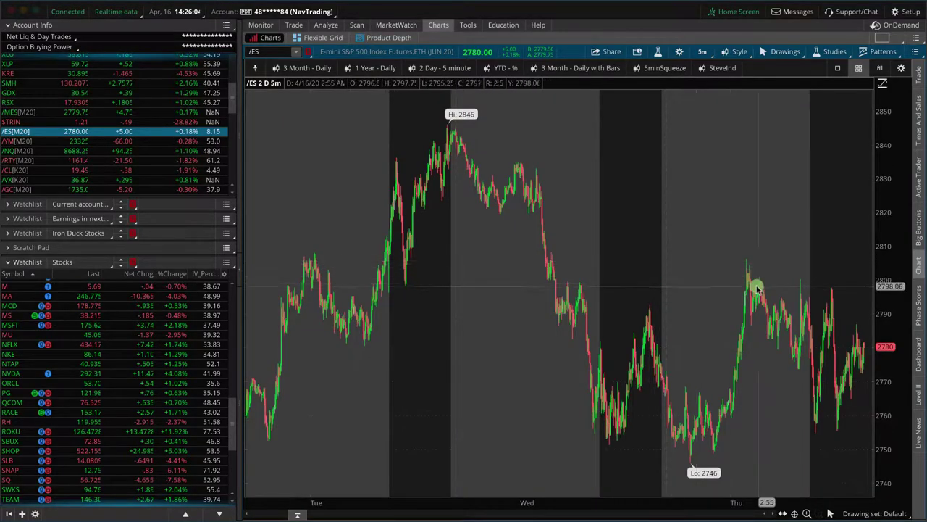
pyautogui.moveTo(758, 290); pyautogui.dragTo(896, 299)
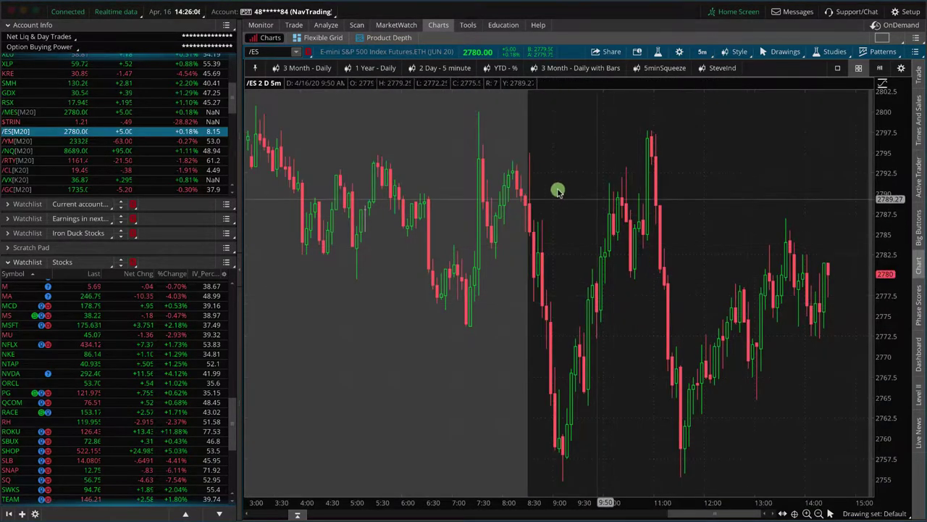
pyautogui.moveTo(546, 194)
pyautogui.mouseDown()
pyautogui.moveTo(563, 405)
pyautogui.moveTo(582, 387)
pyautogui.moveTo(641, 135)
pyautogui.moveTo(655, 152)
pyautogui.moveTo(683, 383)
pyautogui.moveTo(715, 389)
pyautogui.moveTo(795, 258)
pyautogui.mouseUp()
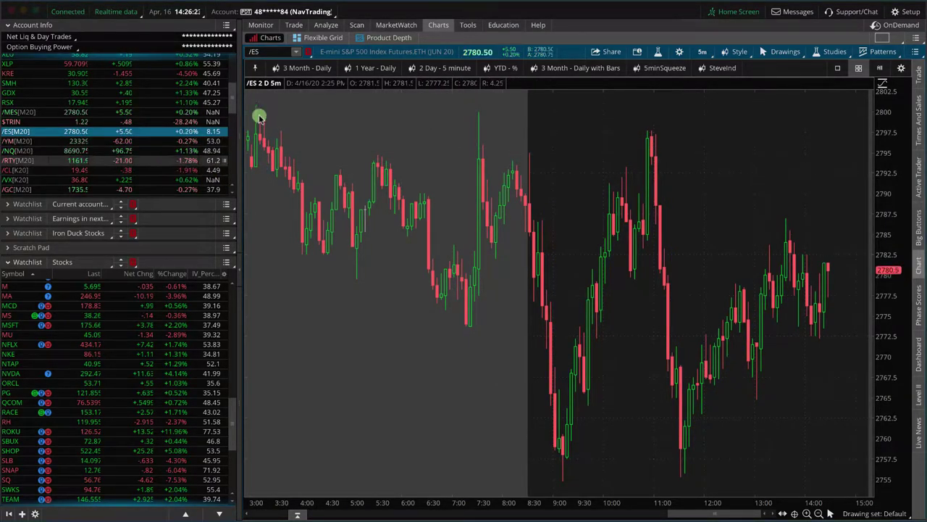
pyautogui.moveTo(234, 105); pyautogui.dragTo(233, 113)
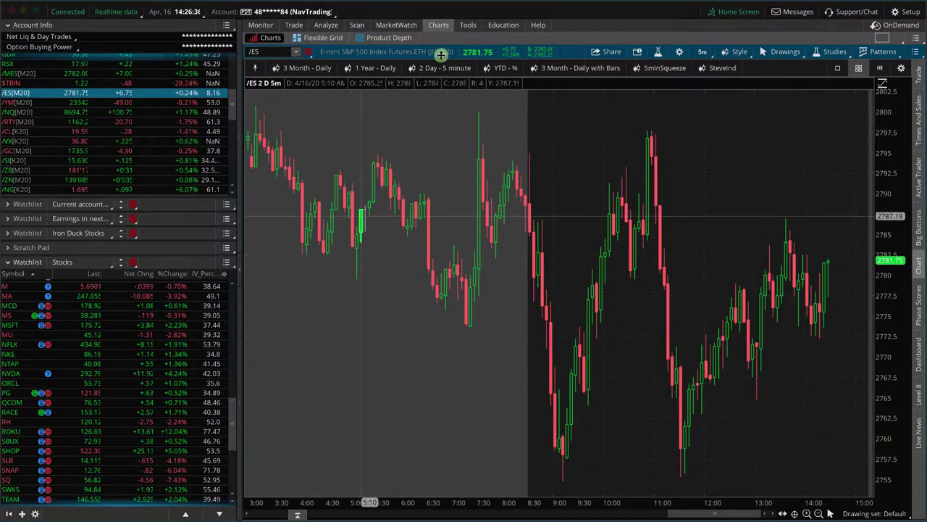
# Step: Return to the 3-month daily view and look at the ROKU and NVDA charts from the Stocks watchlist
pyautogui.click(310, 68)
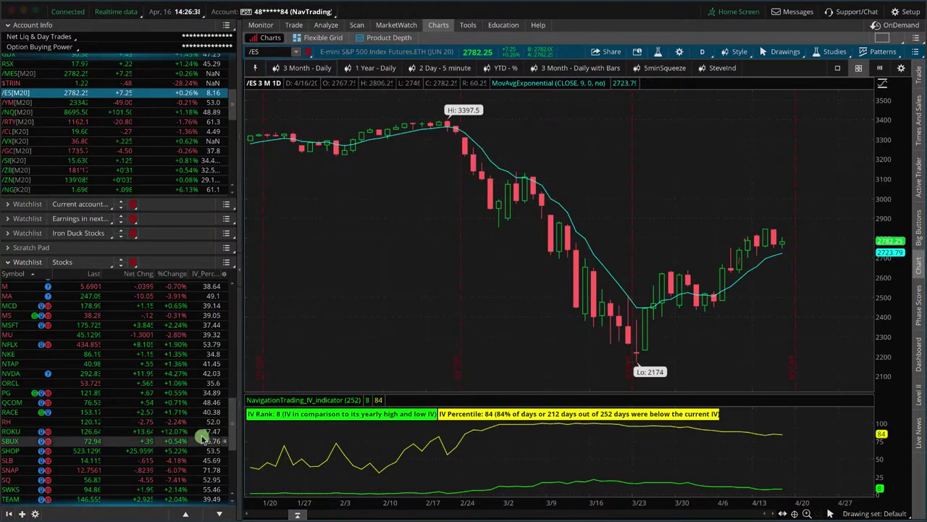
pyautogui.click(178, 431)
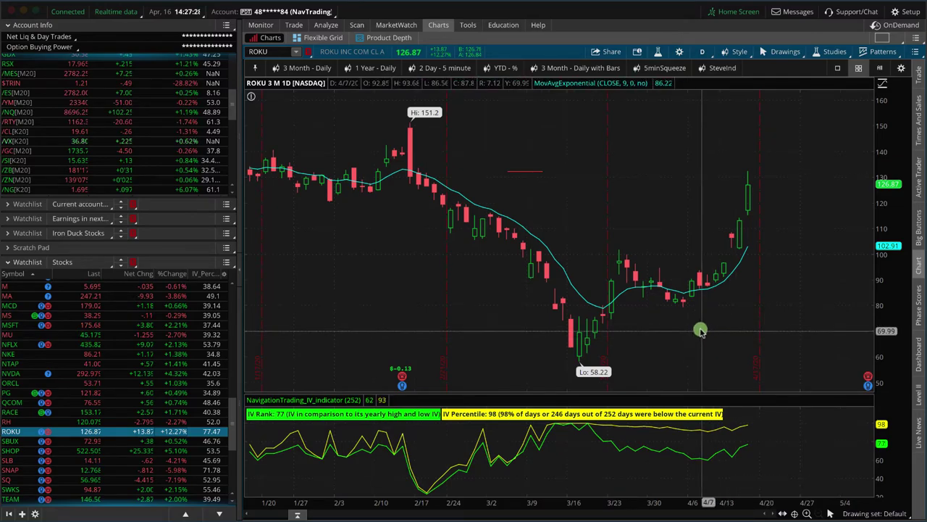
pyautogui.click(176, 374)
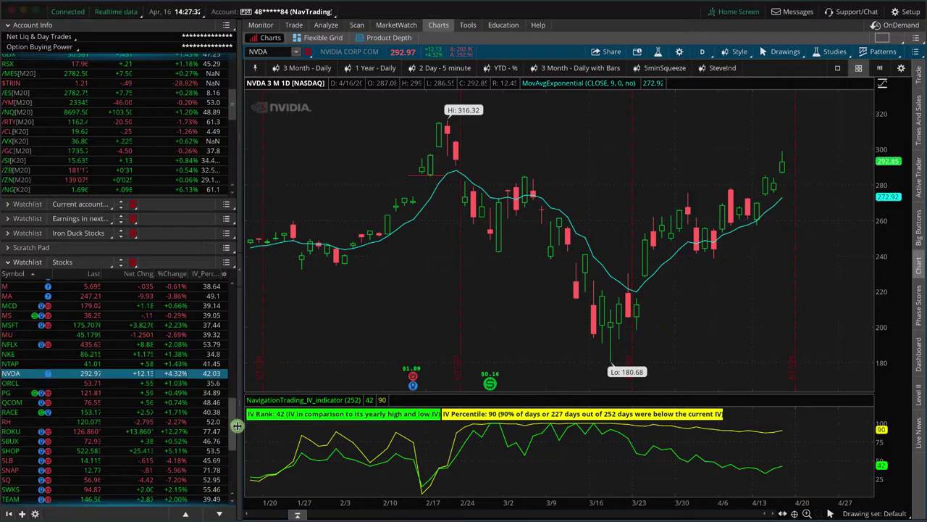
# Step: Find DAL among the earlier symbols of the Stocks watchlist and display its daily chart
pyautogui.scroll(2, 234, 424)
pyautogui.moveTo(234, 424); pyautogui.dragTo(232, 360)
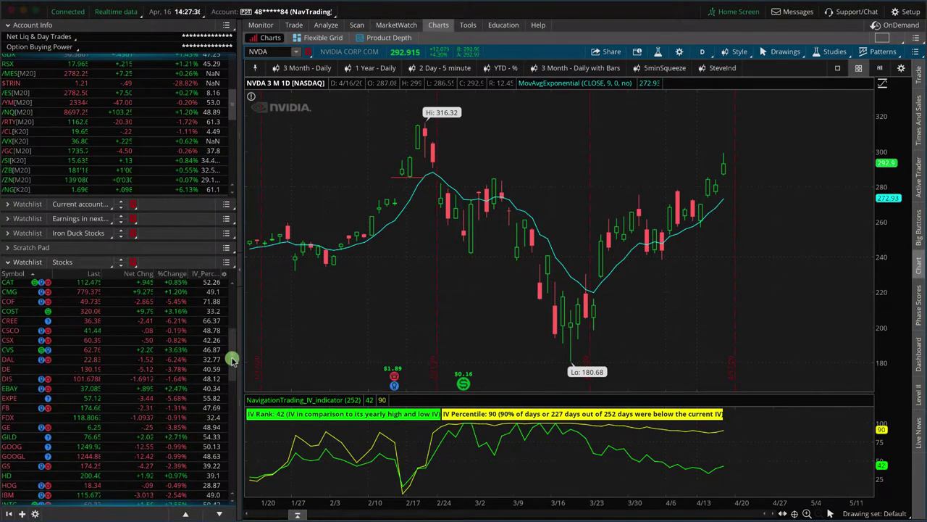
pyautogui.click(177, 360)
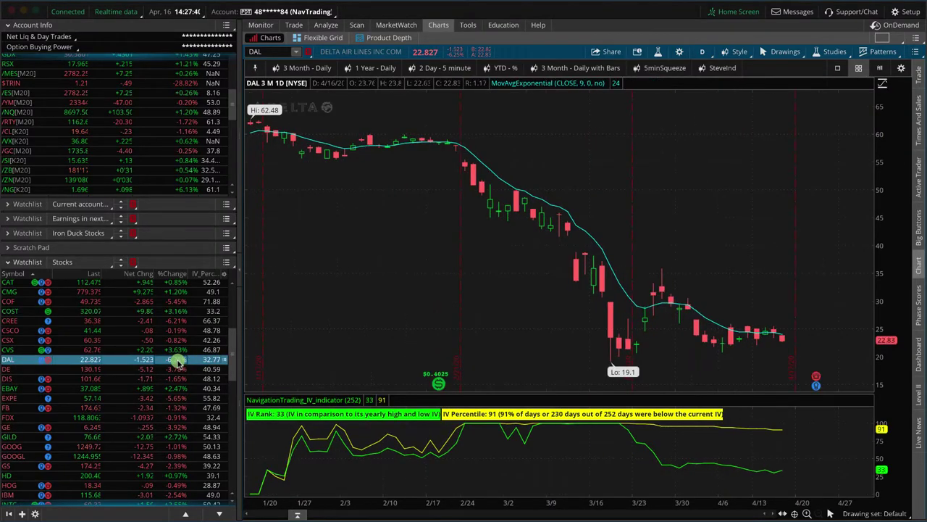